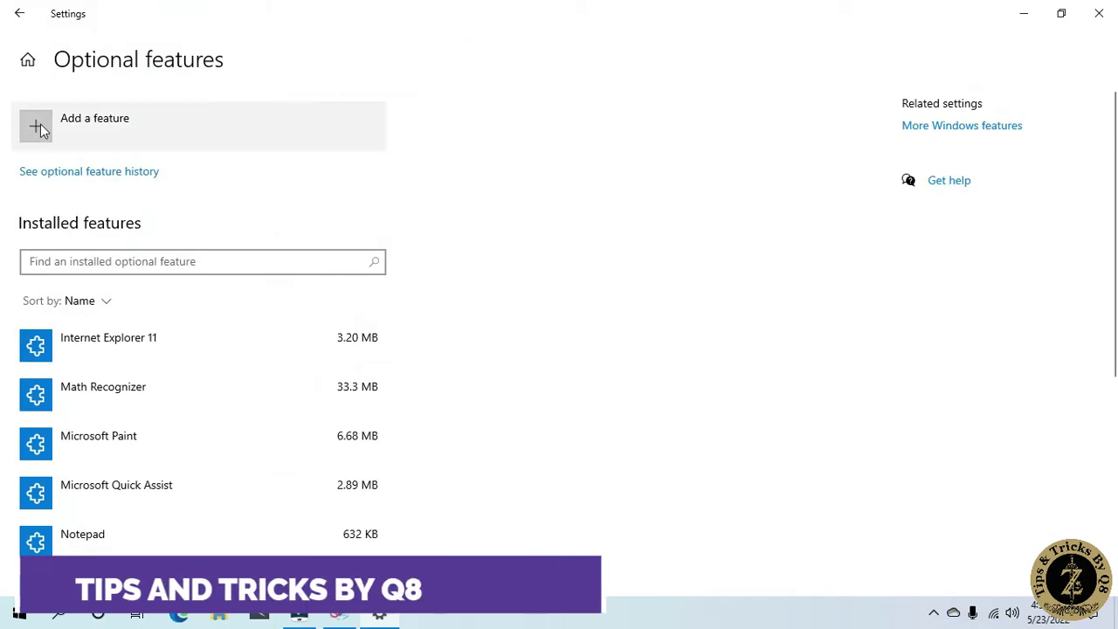
Step: Find the Wireless Display optional feature by searching for "wir" and install it
left_click(87, 124)
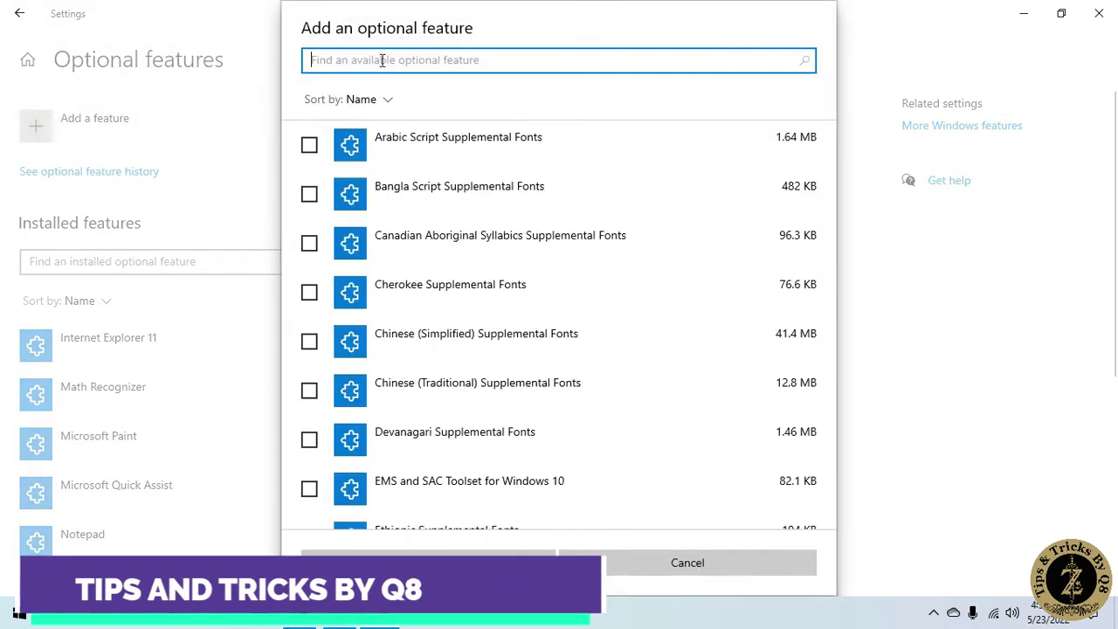
type("wir")
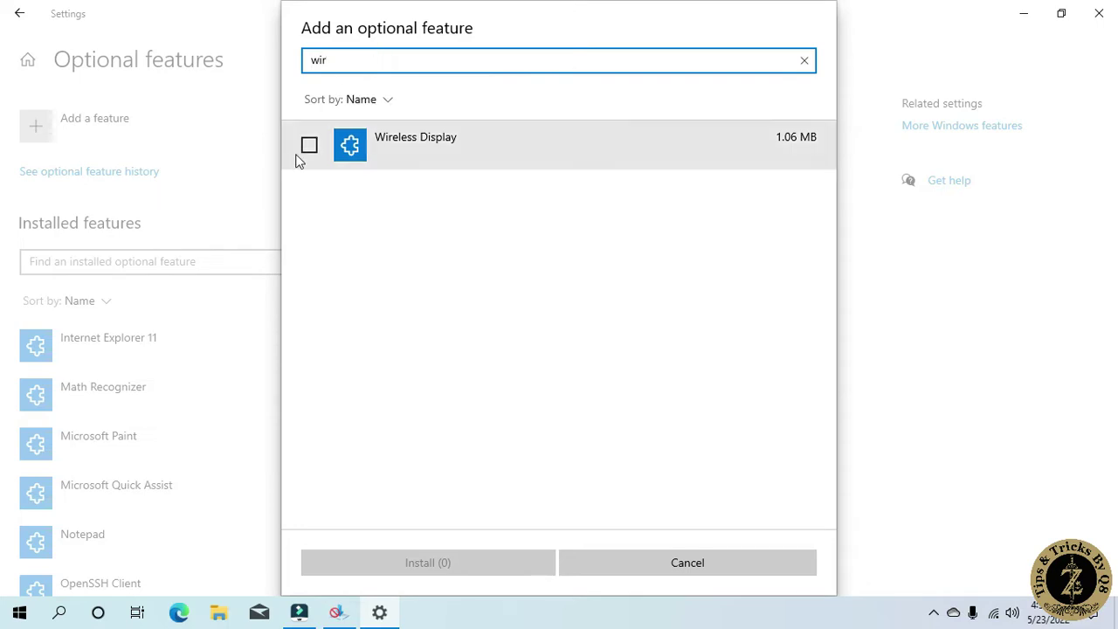
left_click(308, 147)
left_click(440, 562)
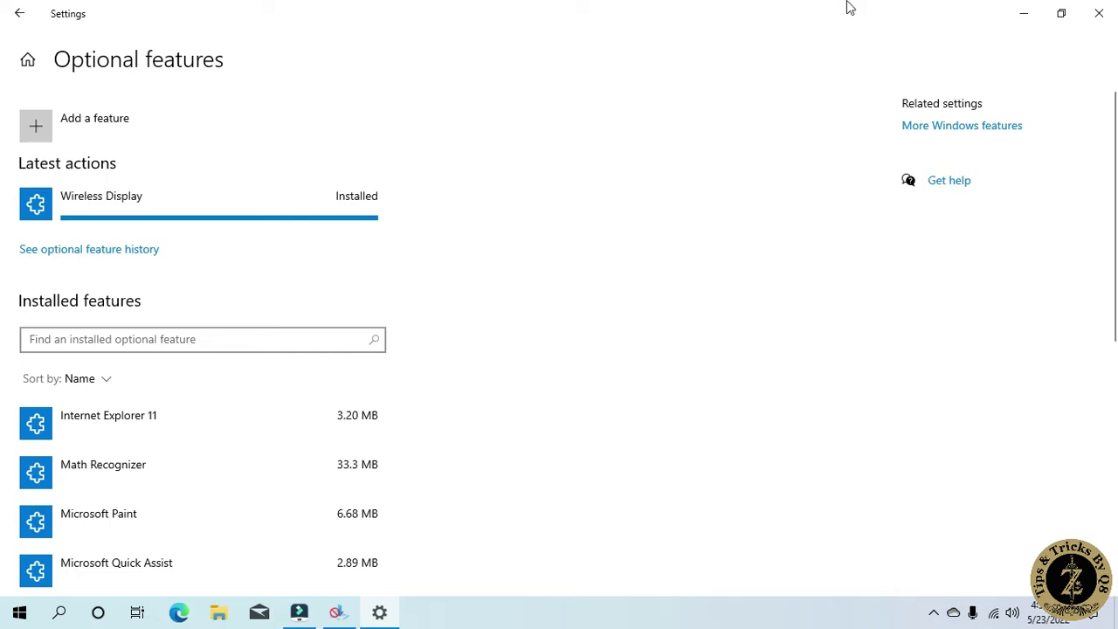
Step: Look through the installed optional features and return to the Projecting to this PC settings
scroll(621, 289, "down", 2)
scroll(575, 313, "down", 4)
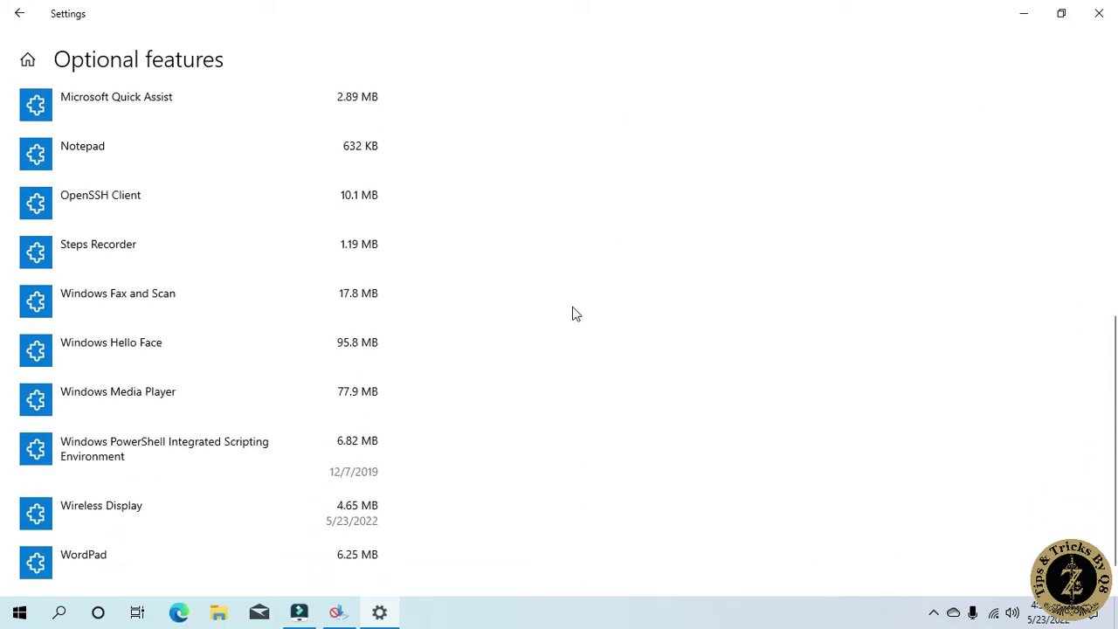
scroll(575, 313, "up", 6)
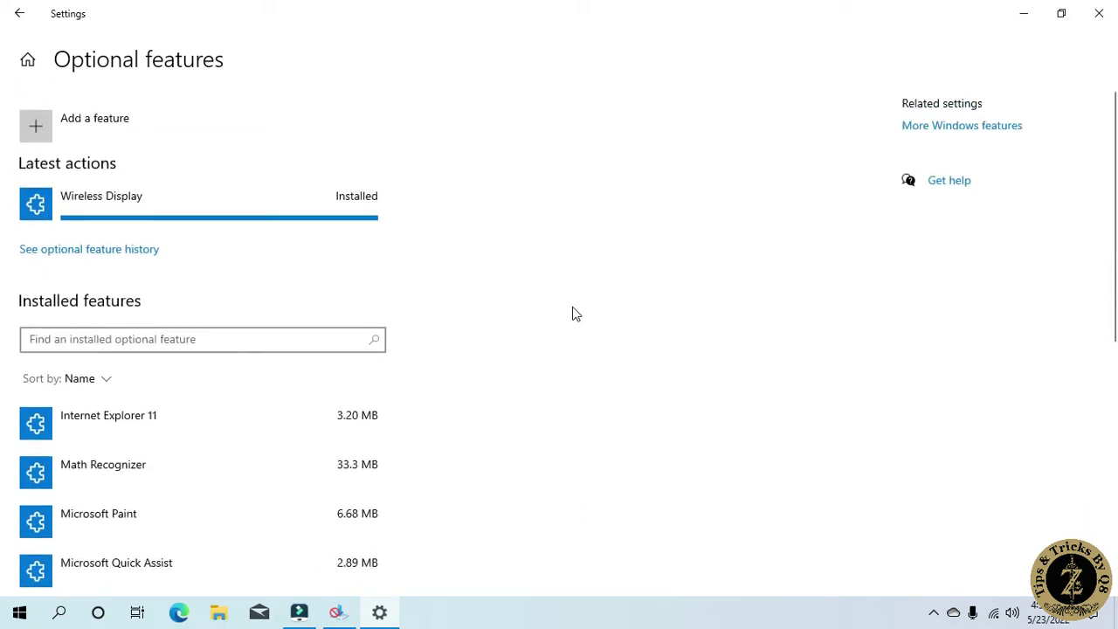
left_click(19, 13)
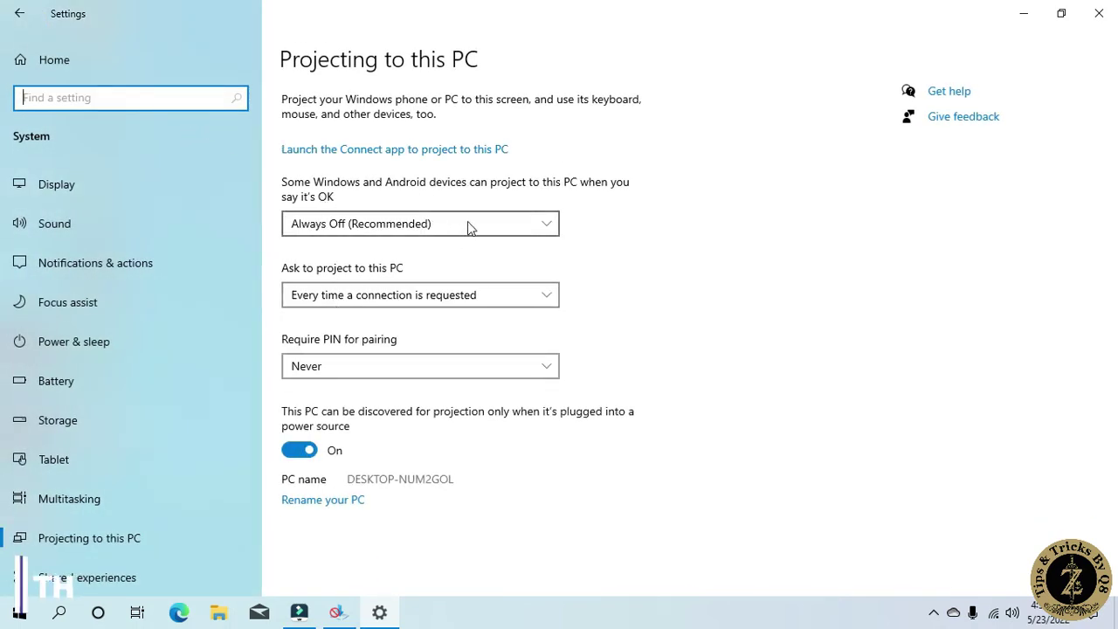
Step: Check the options for power-source discovery, asking to project and requiring a pairing PIN, leaving their current choices in place
left_click(303, 451)
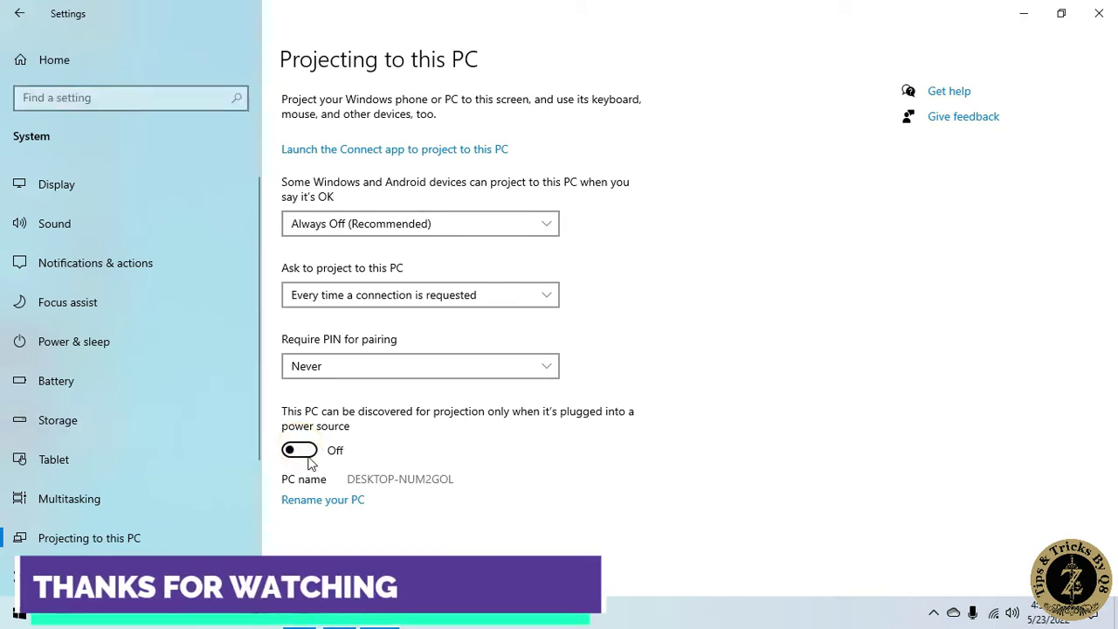
left_click(301, 451)
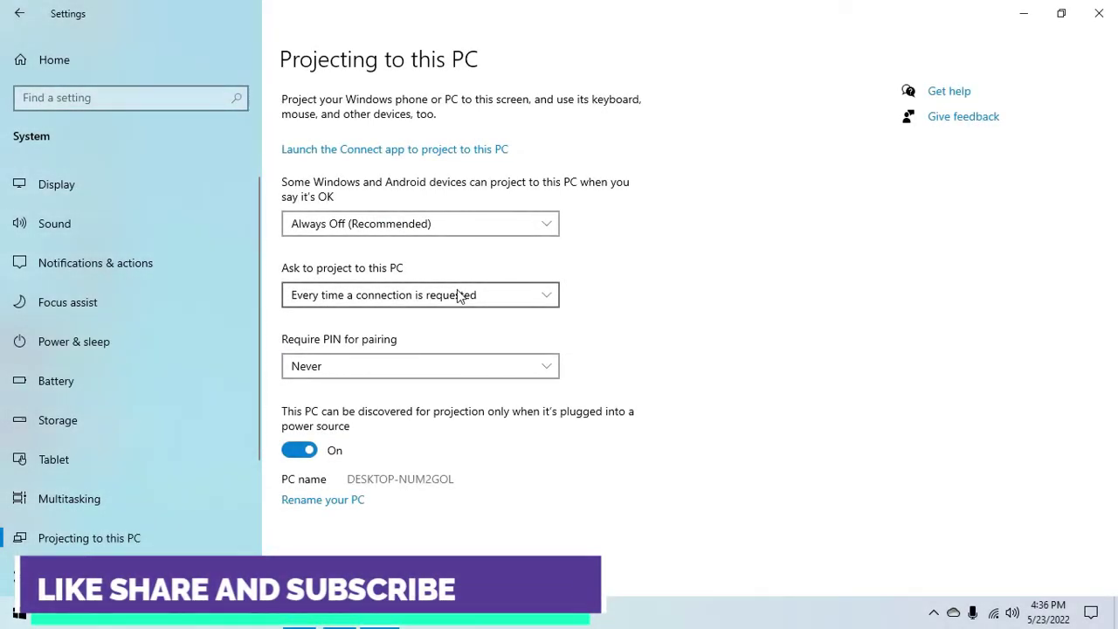
left_click(503, 298)
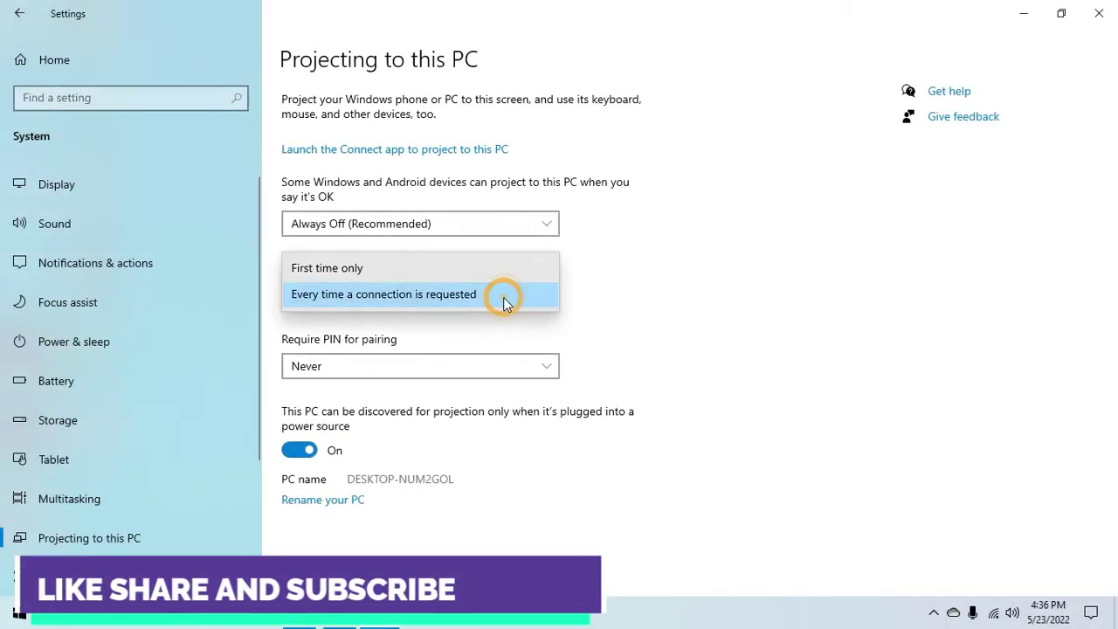
left_click(503, 297)
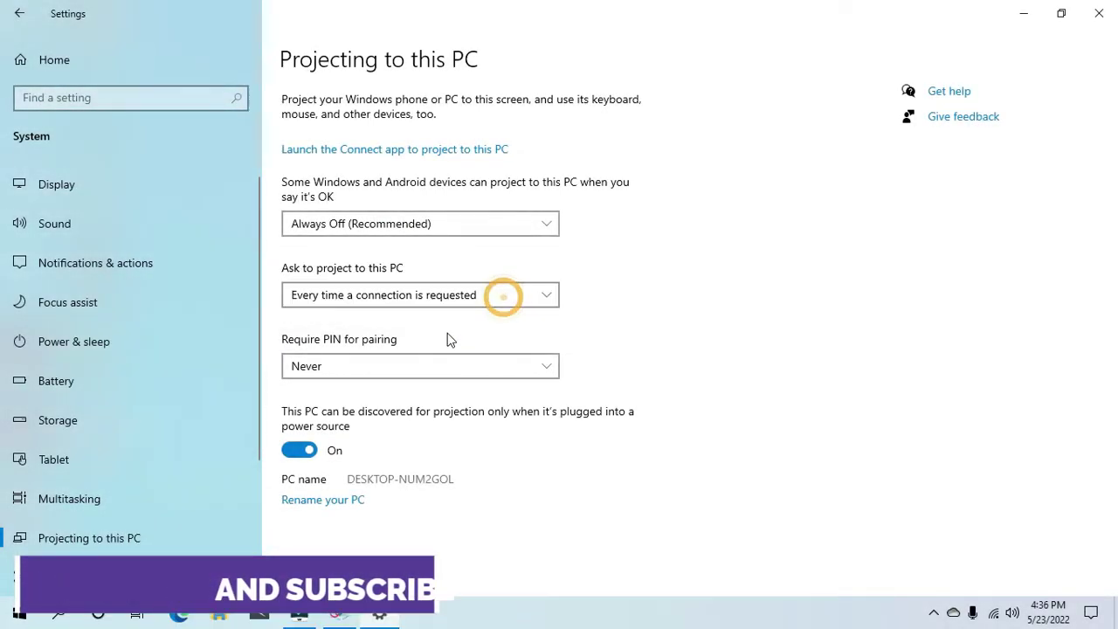
left_click(376, 378)
left_click(378, 378)
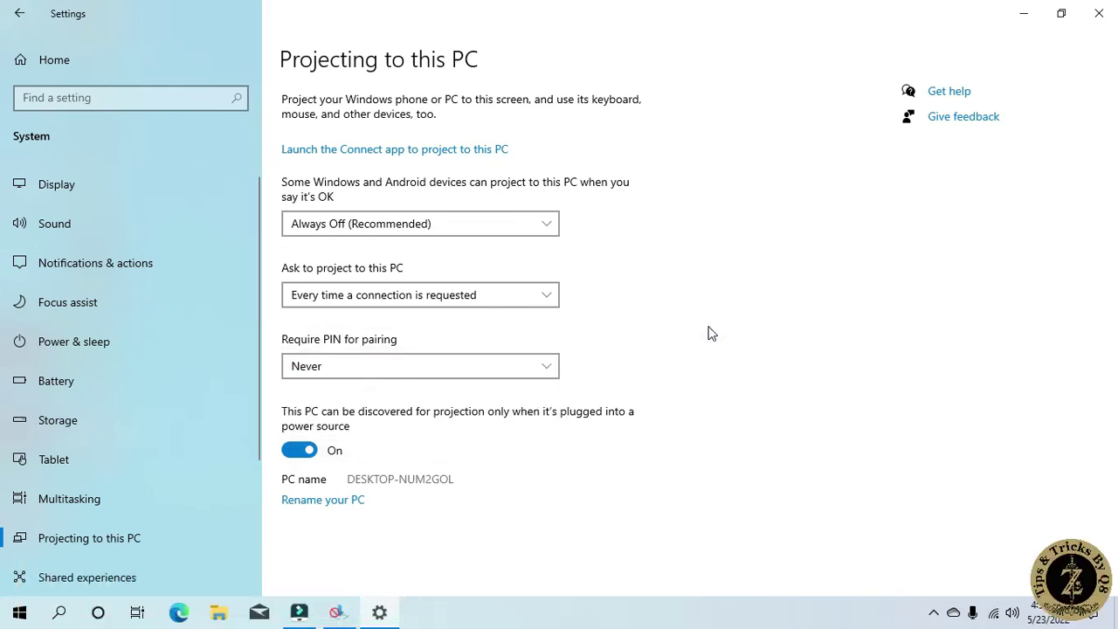
Step: Close Settings and switch to Windows Update Blocker
left_click(1099, 13)
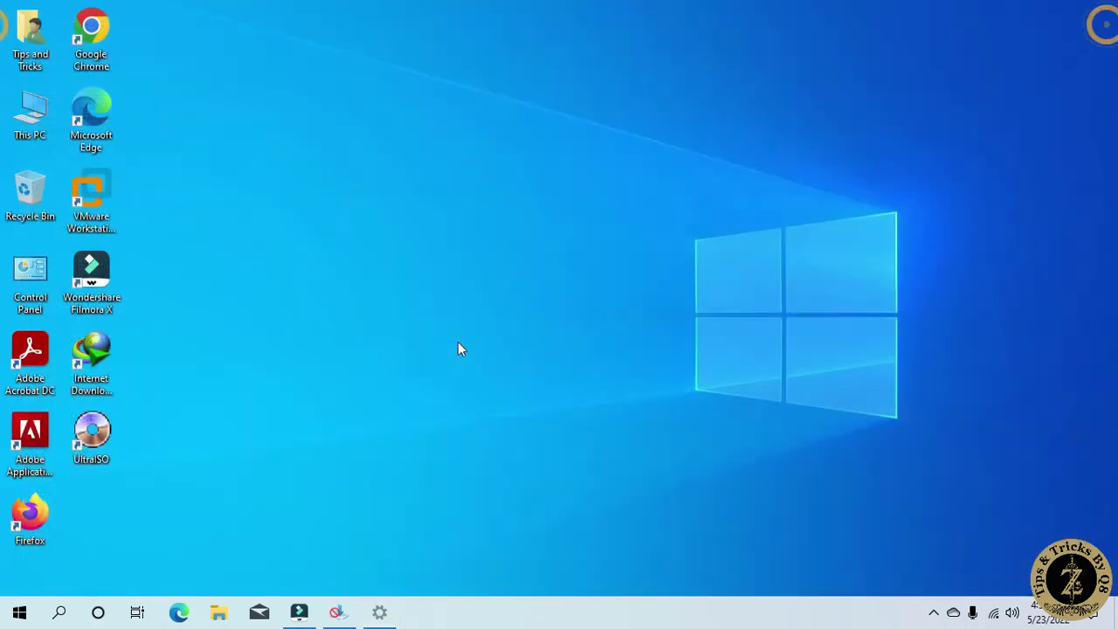
left_click(430, 339)
left_click(340, 611)
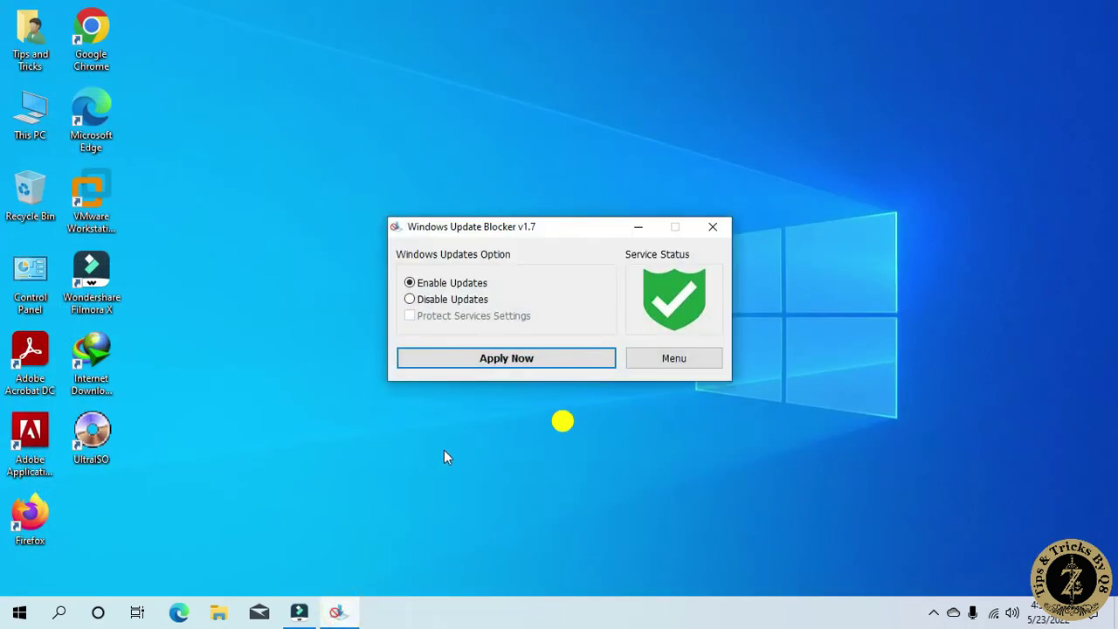
Step: Apply the Disable Updates option for Windows updates and close Windows Update Blocker
left_click(409, 300)
left_click(410, 316)
left_click(507, 358)
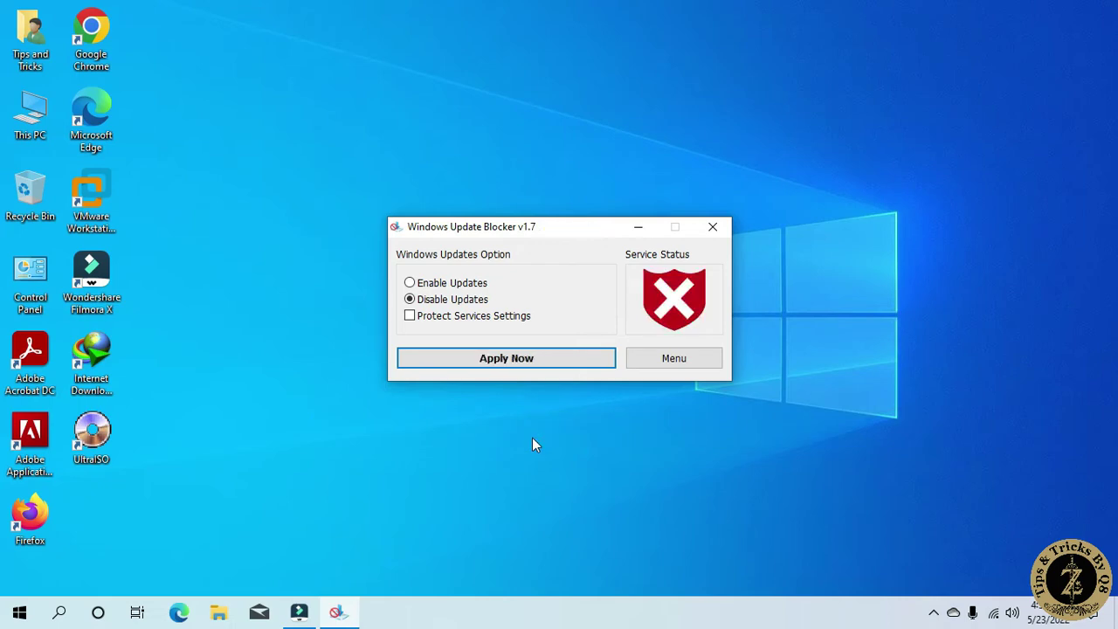
left_click(713, 226)
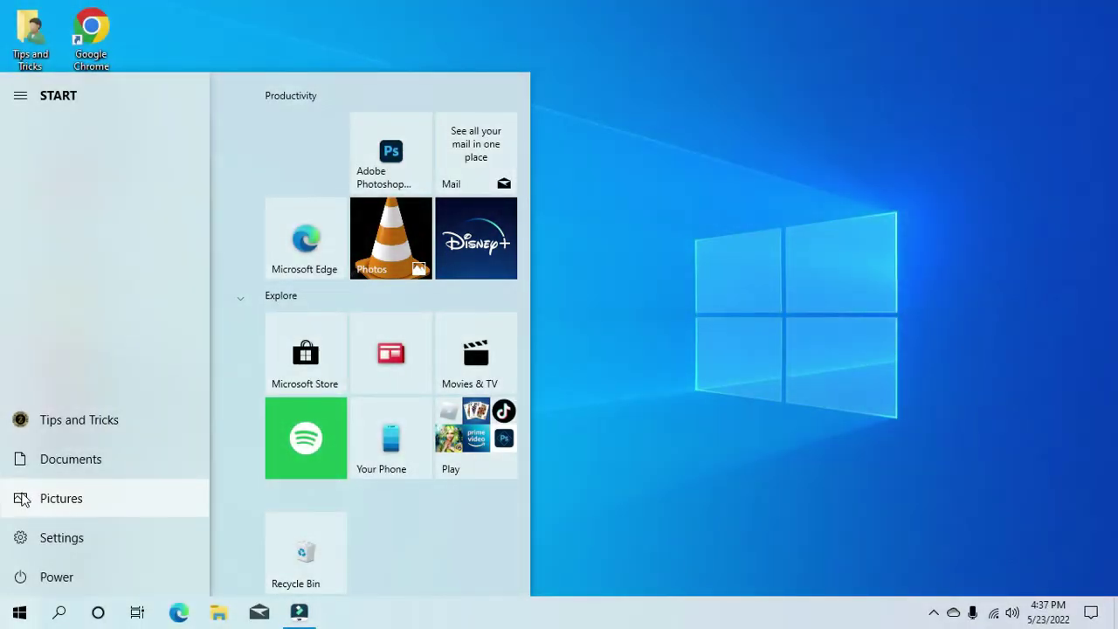
Step: In the System settings for Projecting to this PC, make the PC Available everywhere for projection from Windows and Android devices
left_click(20, 538)
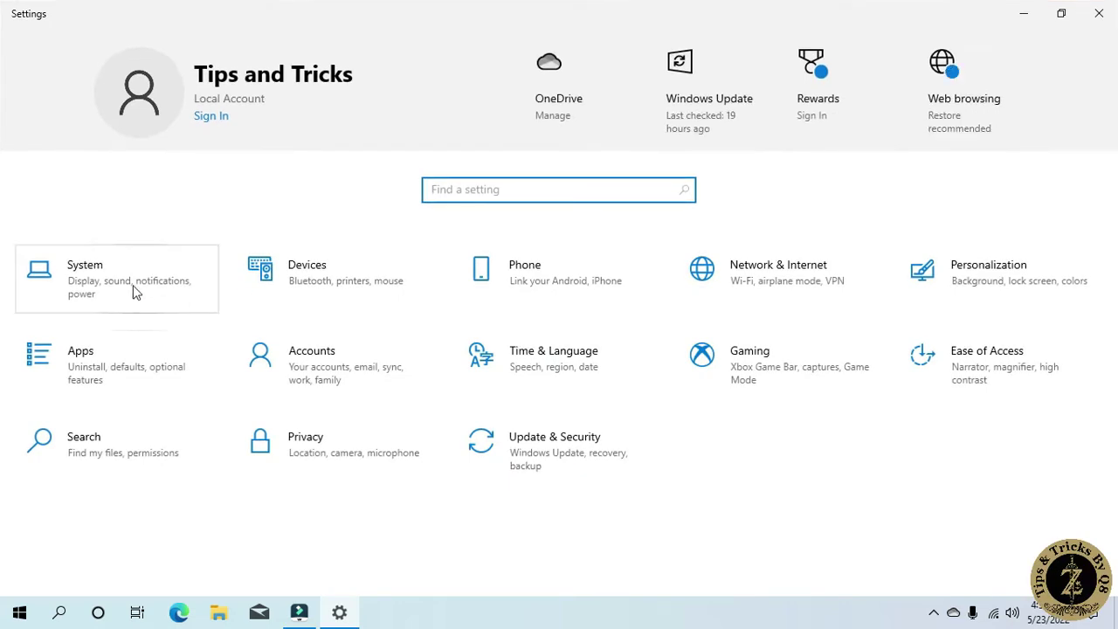
left_click(134, 290)
scroll(114, 432, "down", 3)
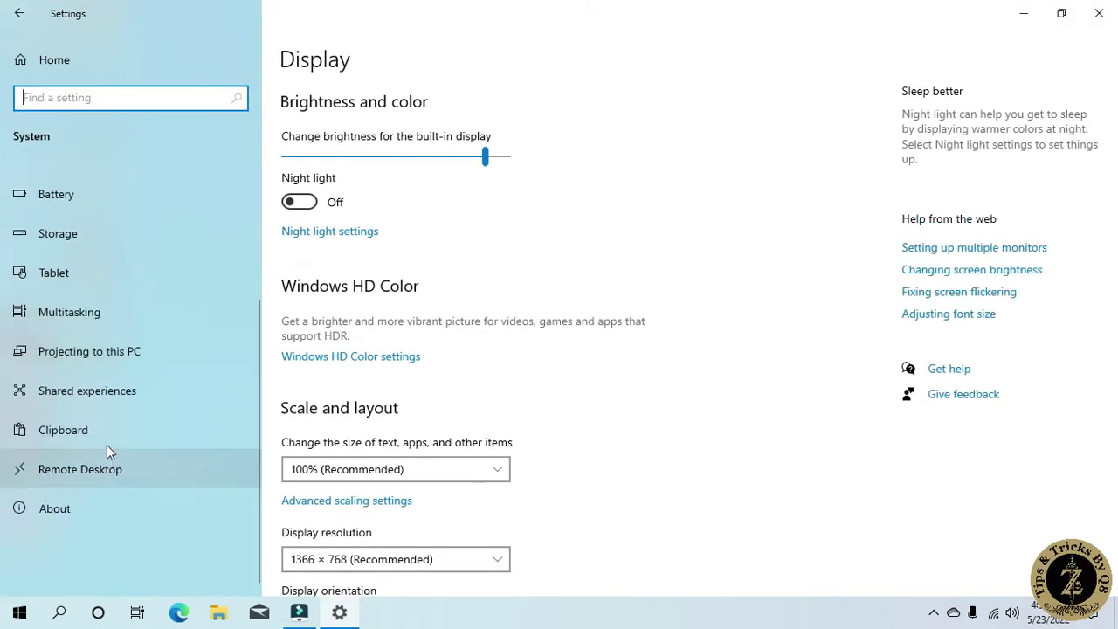
left_click(74, 353)
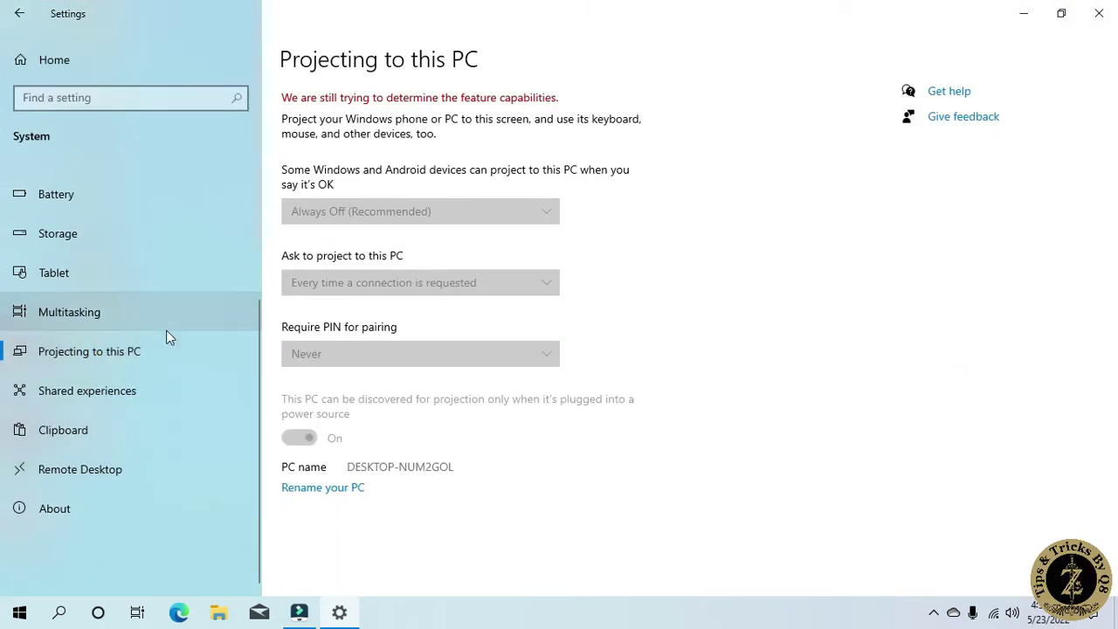
left_click(438, 224)
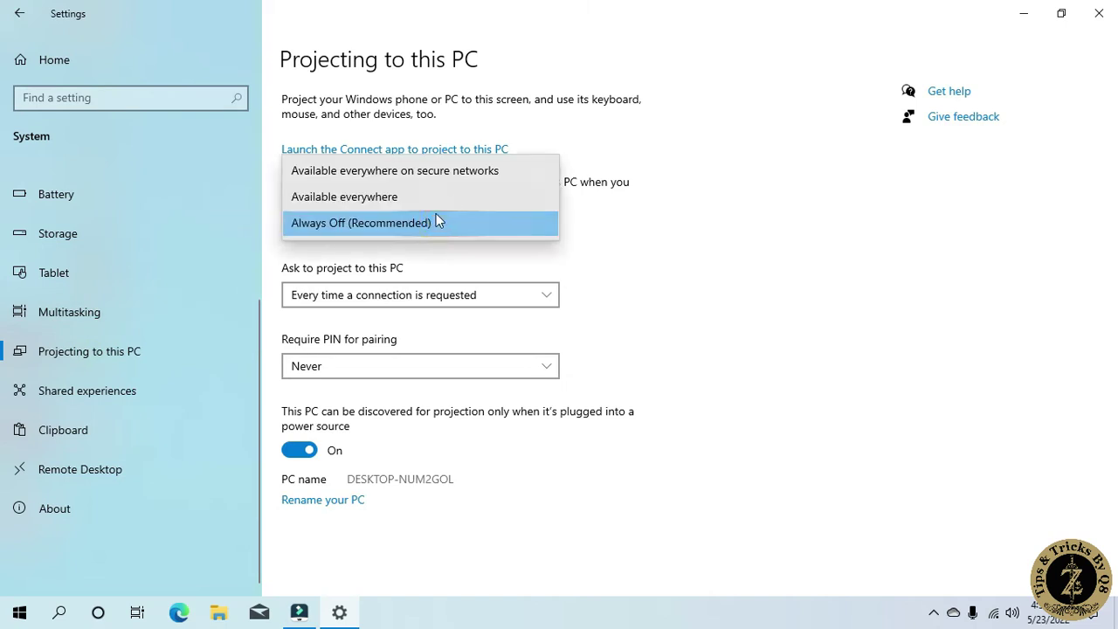
left_click(433, 198)
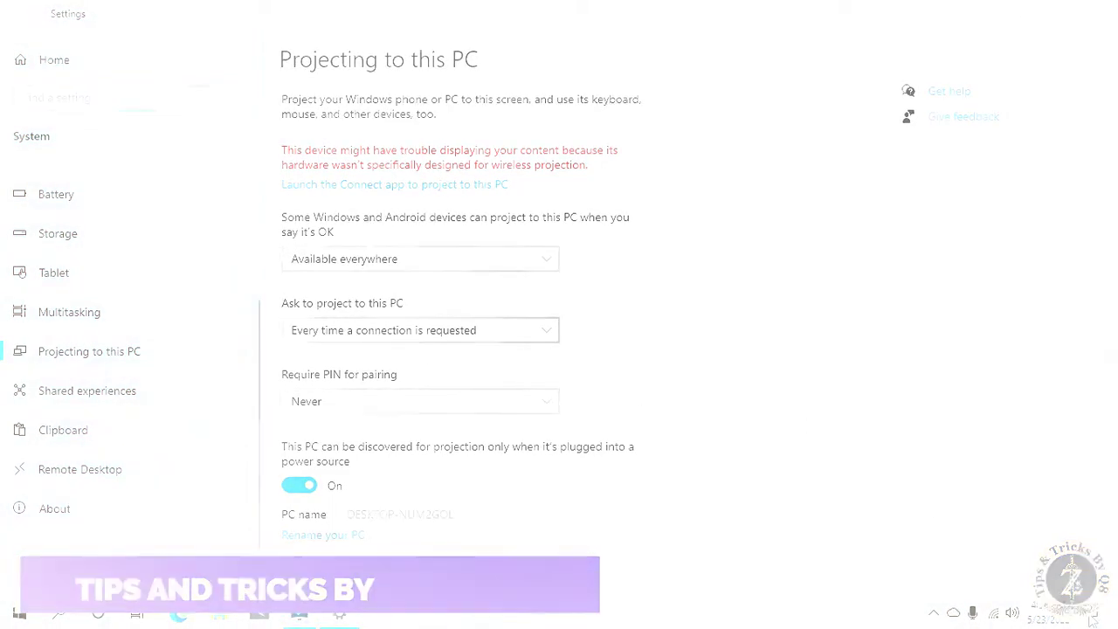
Step: Look for available wireless display and audio devices in Connect, then dismiss the list
left_click(1091, 612)
left_click(904, 450)
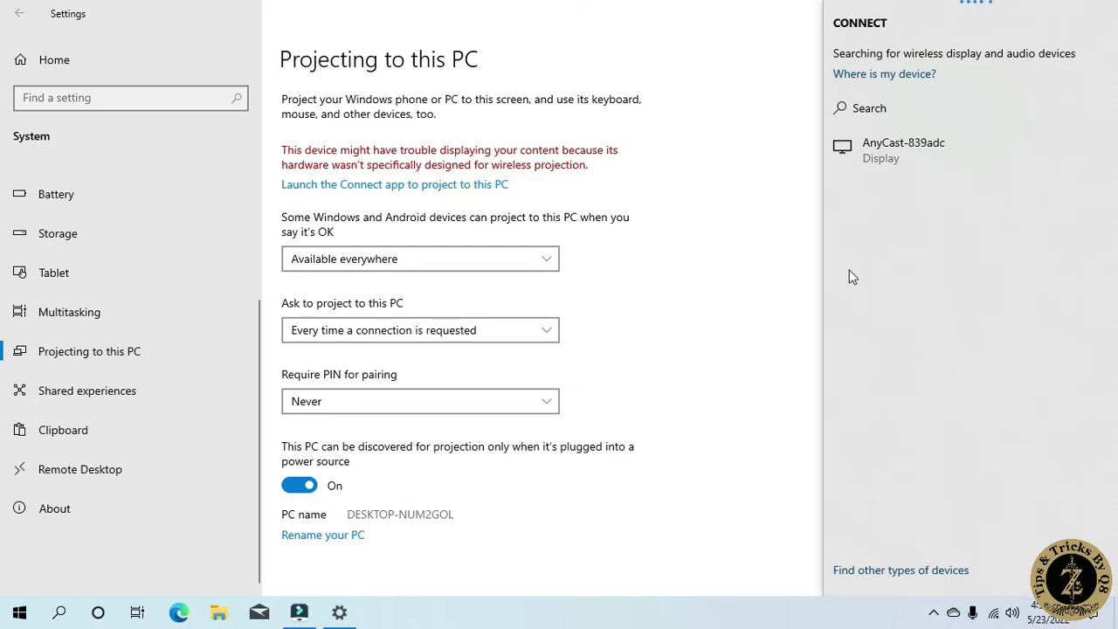
left_click(722, 358)
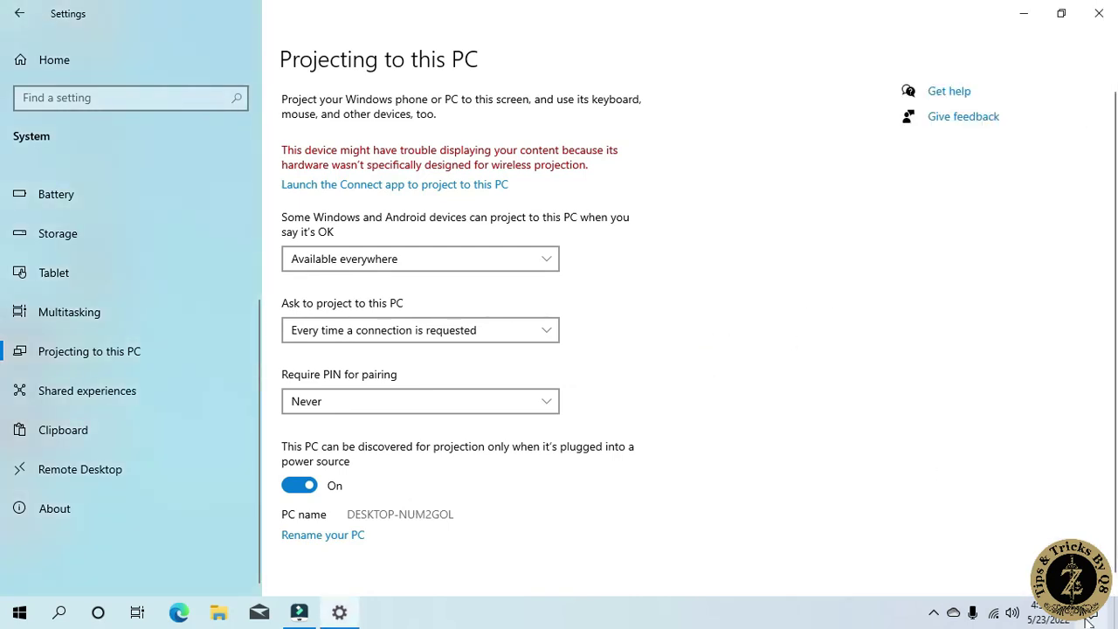
Step: Go from Connect to the settings for other types of devices and accept the HWVTR projection request with Allow once
key("super+a")
left_click(929, 435)
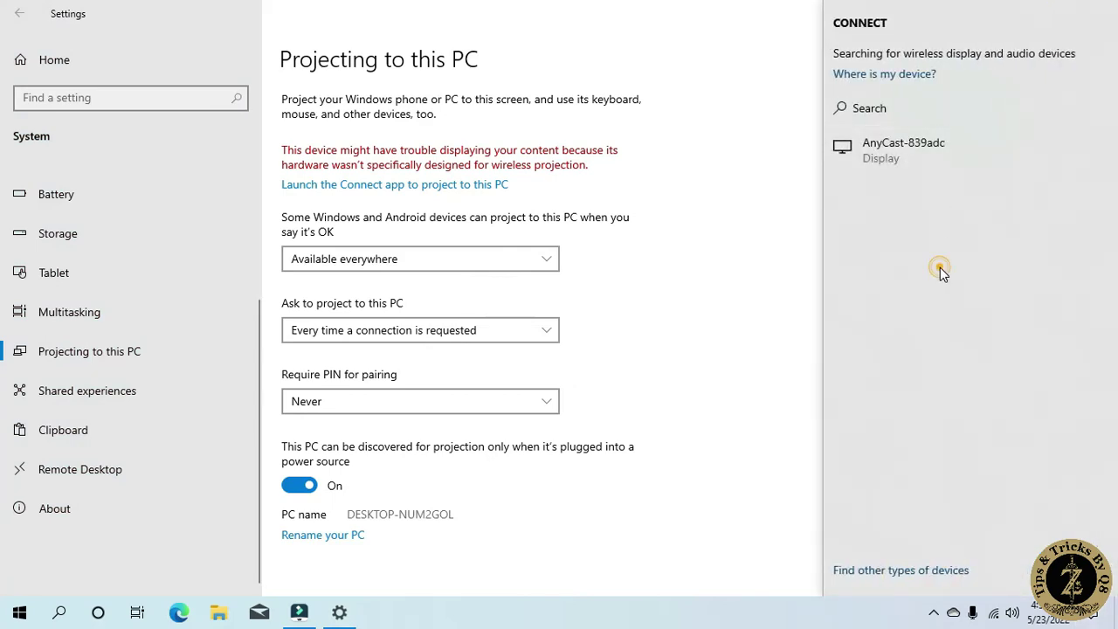
left_click(907, 571)
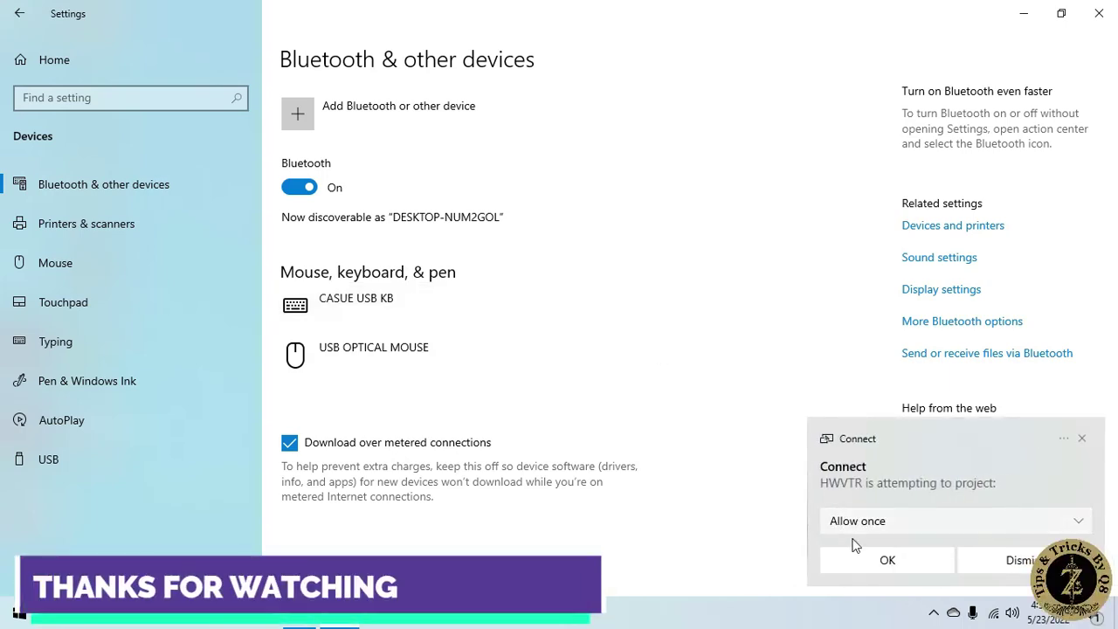
left_click(894, 560)
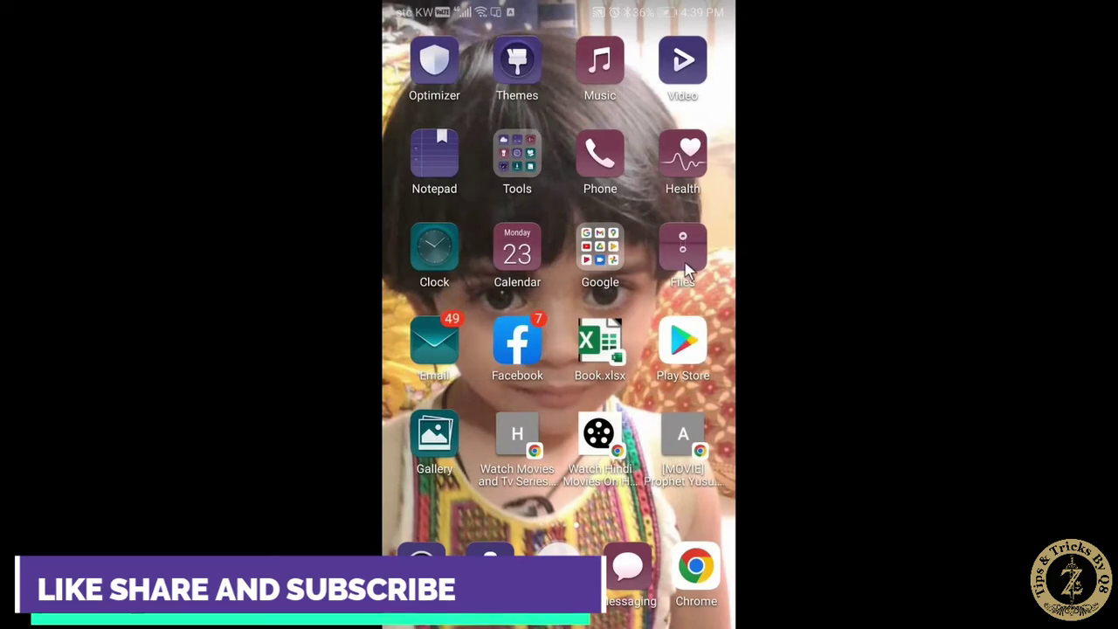
Step: Open the Calendar on the mirrored phone, browse to June 2022 and return to the home screen
left_click(502, 219)
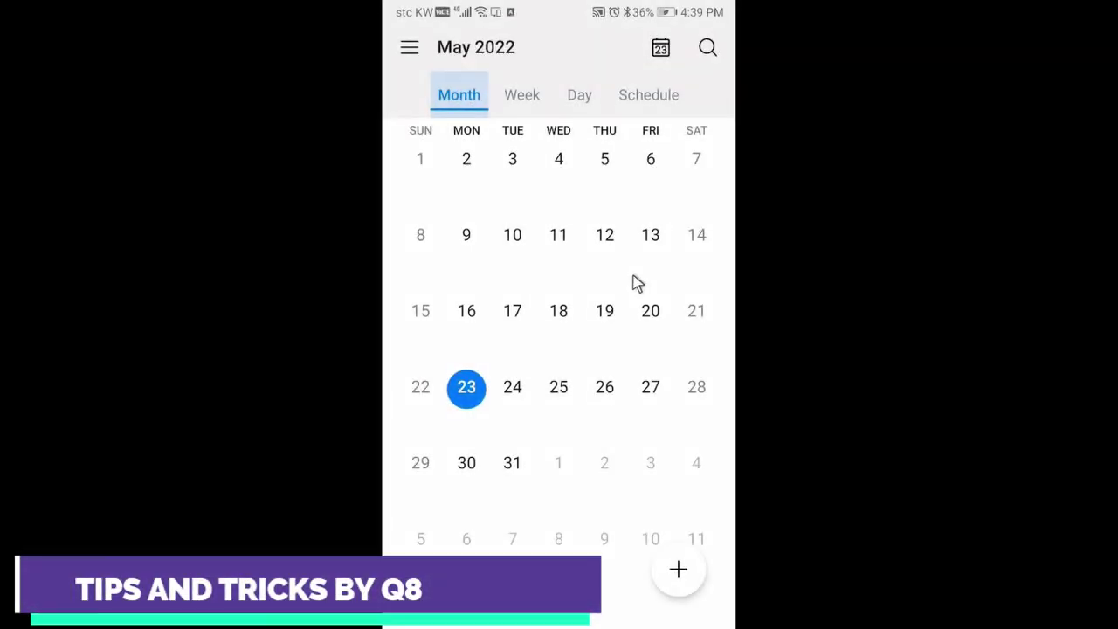
left_click_drag(636, 282, 542, 78)
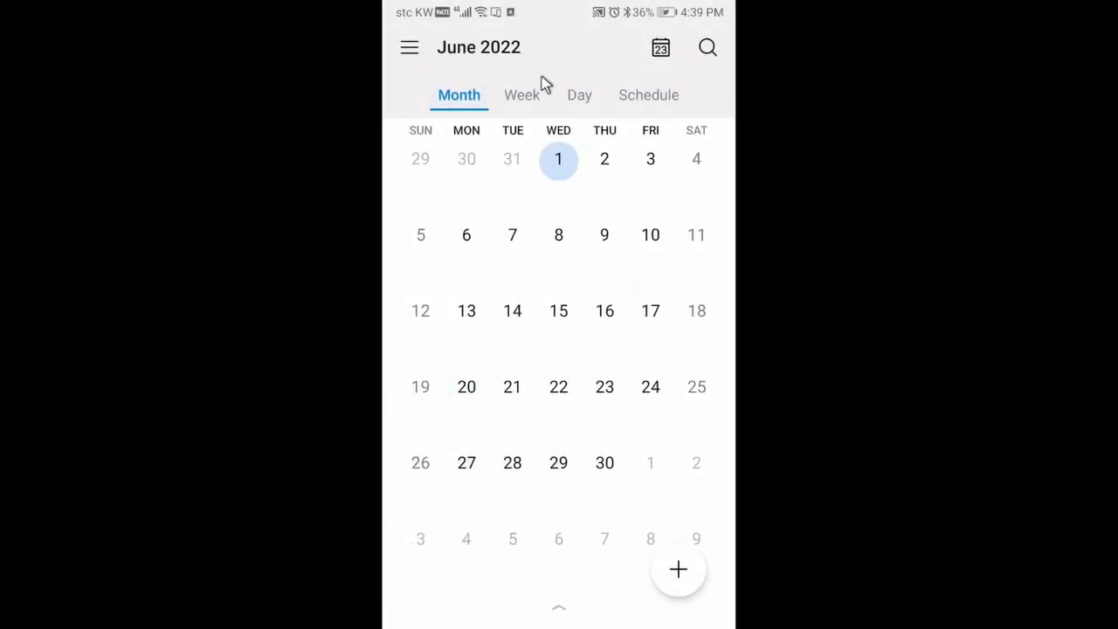
key("Home")
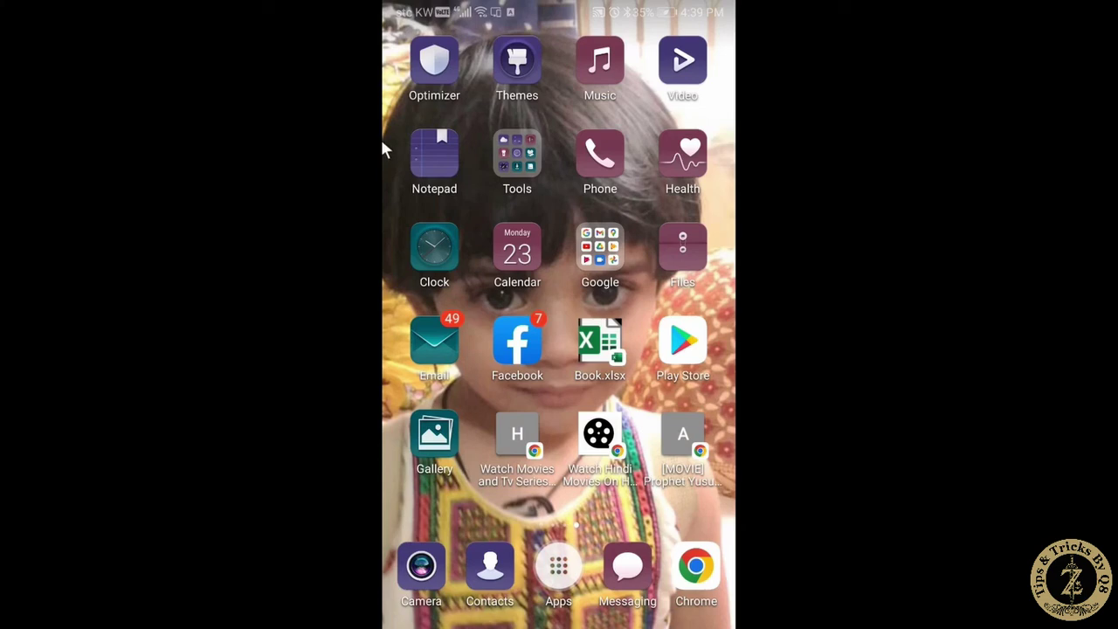
Step: Open the Clock app on the mirrored phone
left_click(414, 243)
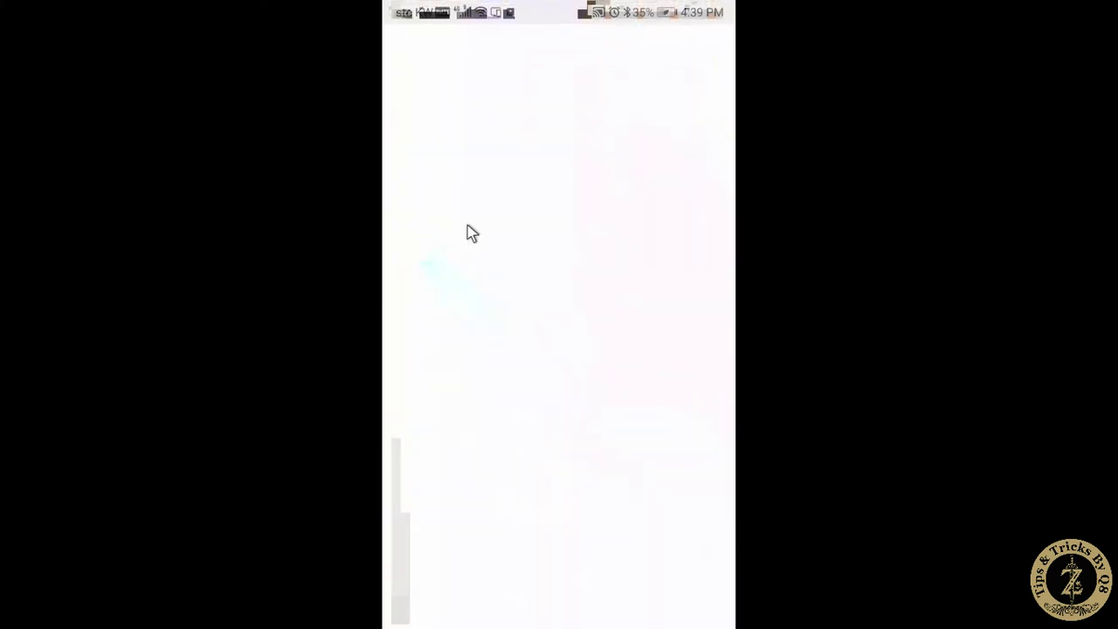